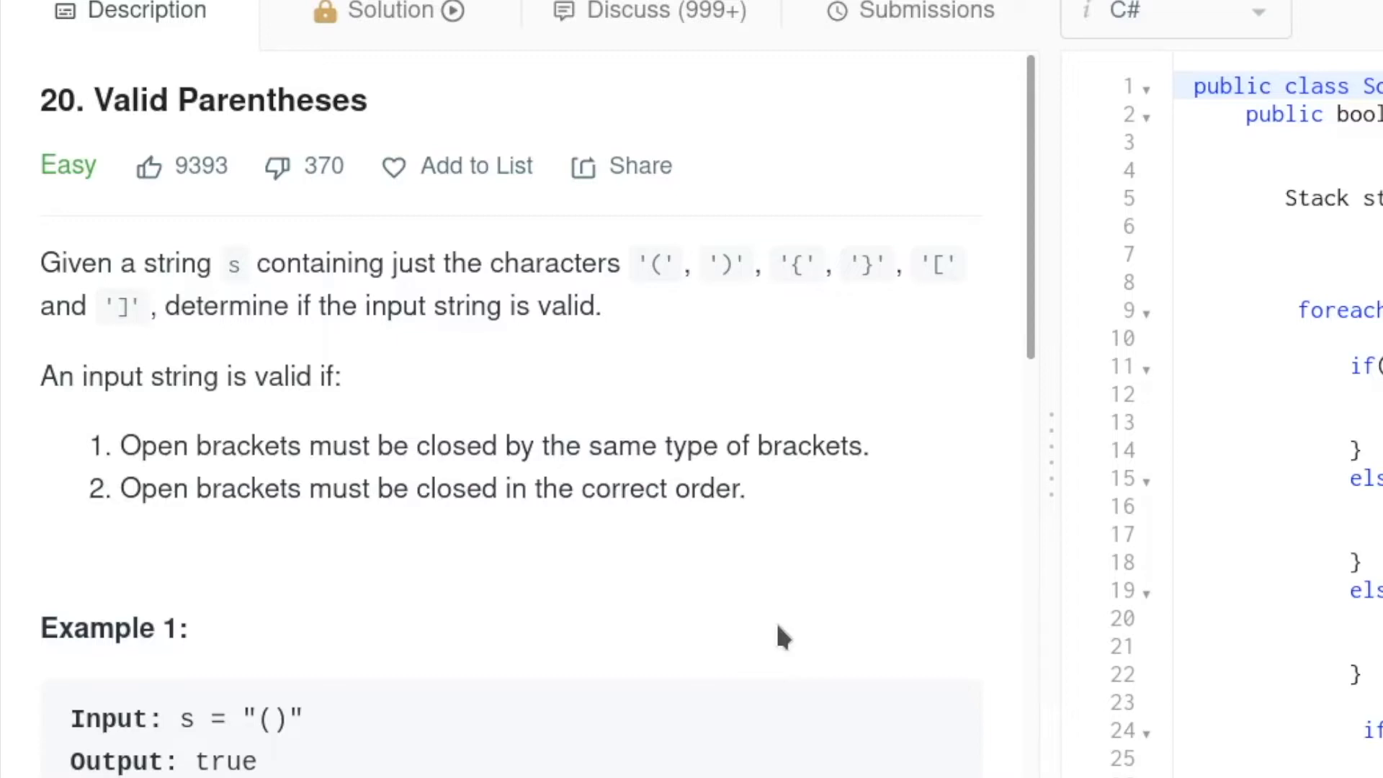
scroll(775, 620, down, 2)
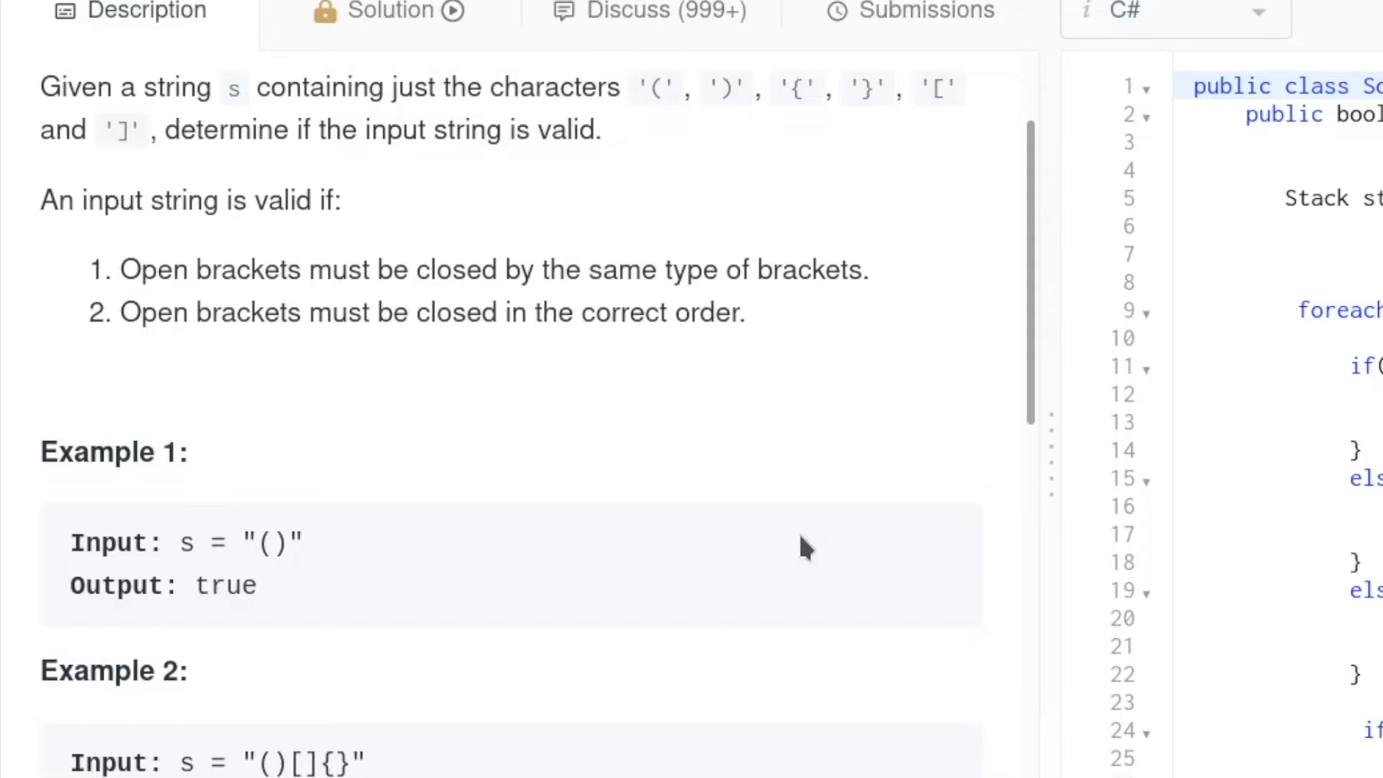
scroll(415, 487, up, 2)
scroll(490, 482, down, 2)
scroll(512, 496, down, 2)
scroll(617, 528, down, 2)
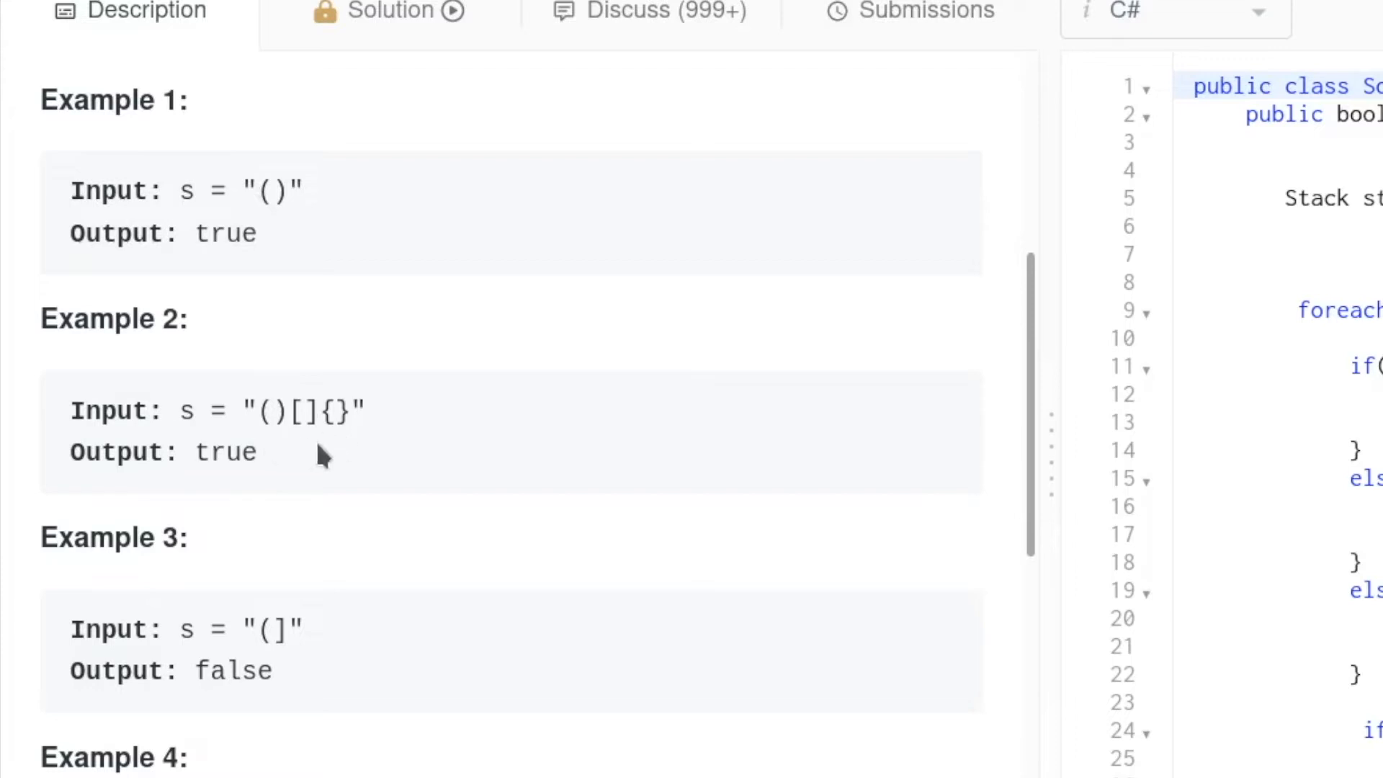
scroll(332, 468, down, 2)
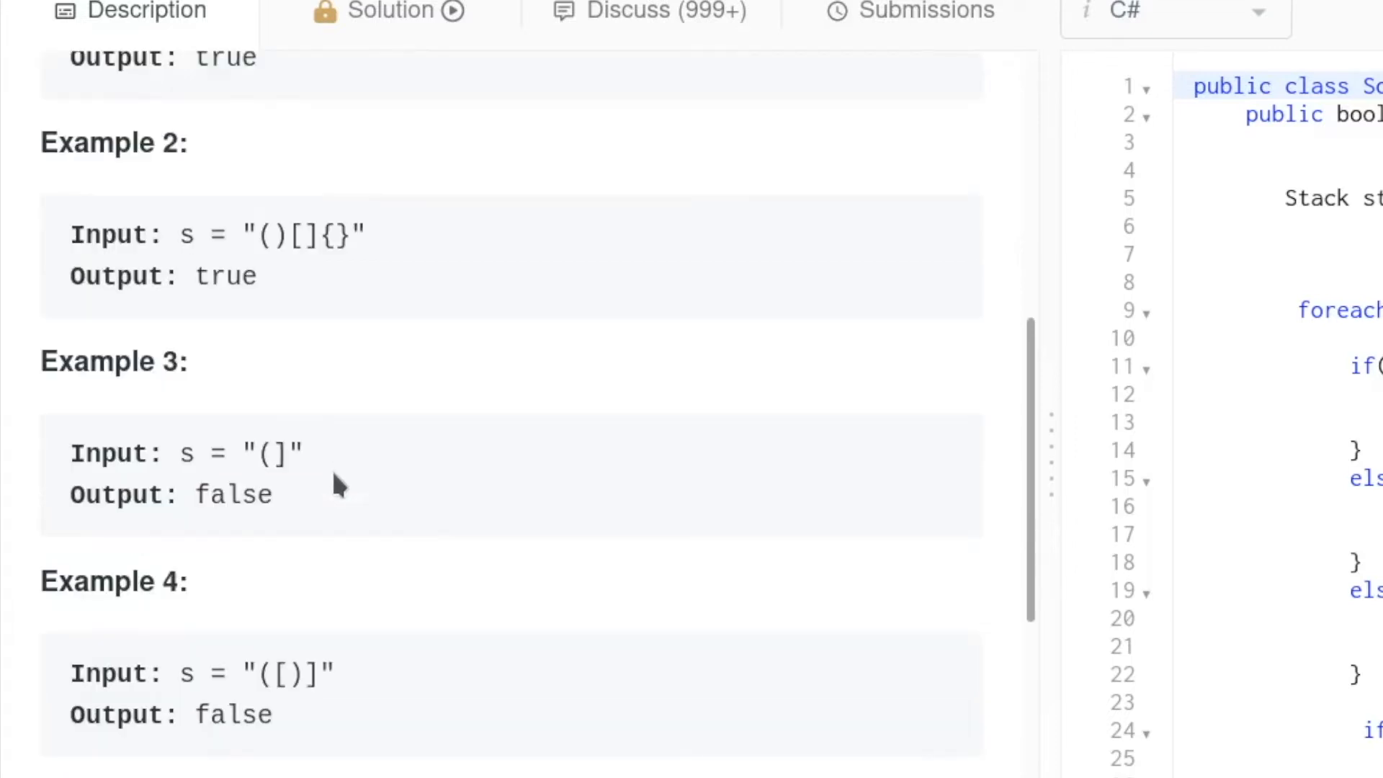
scroll(332, 468, down, 2)
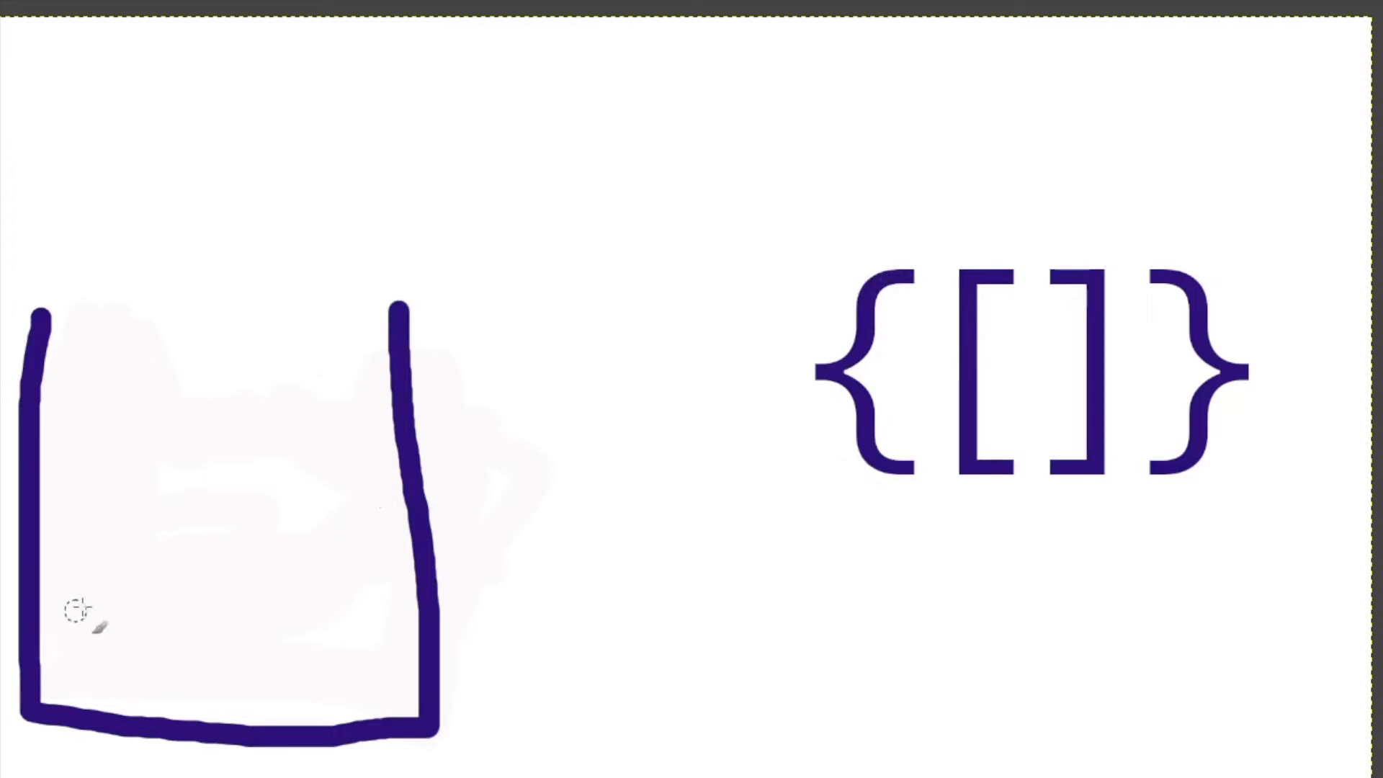
Step: Draw a curly brace at the stack's bottom and a square bracket above it, then erase the square bracket
drag(66, 579, 370, 588)
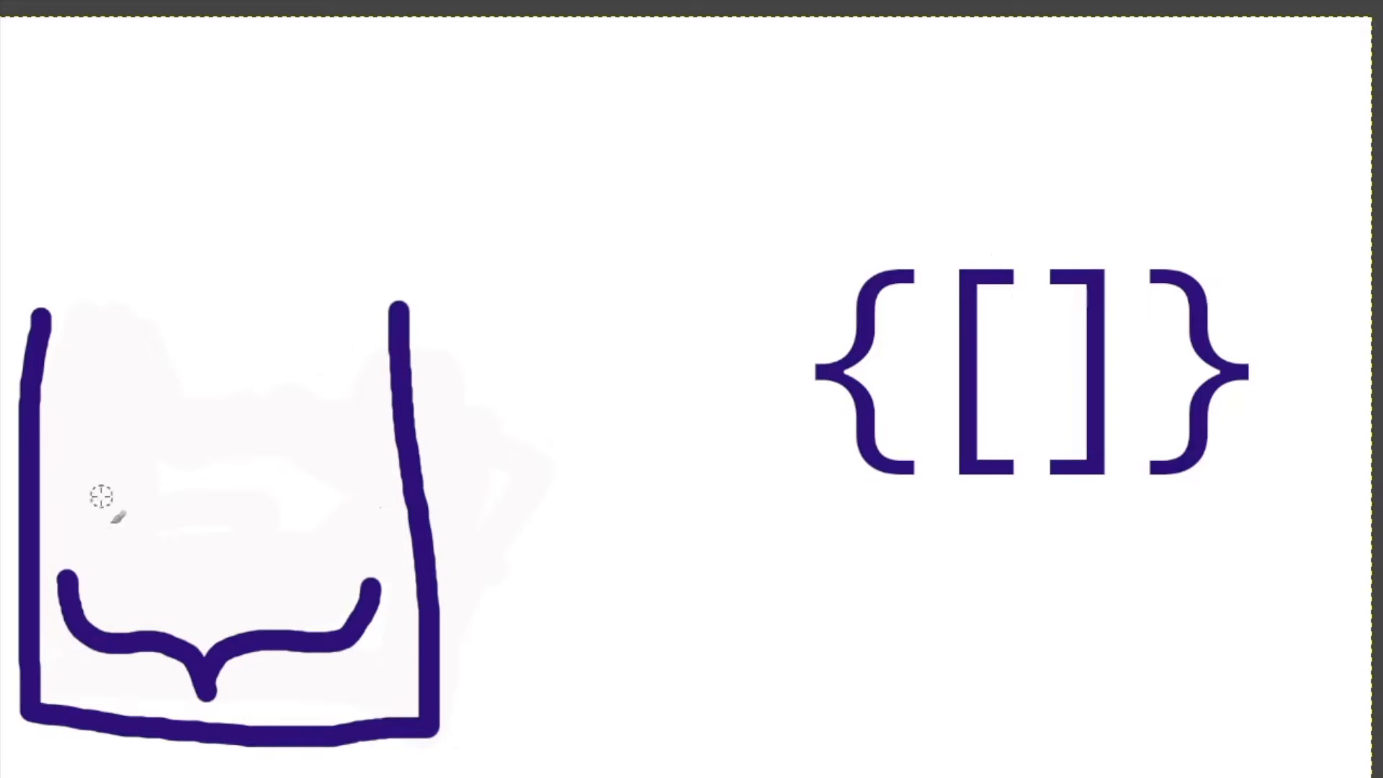
mouse_move(76, 460)
mouse_down()
mouse_move(221, 508)
mouse_move(335, 500)
mouse_move(328, 445)
mouse_up()
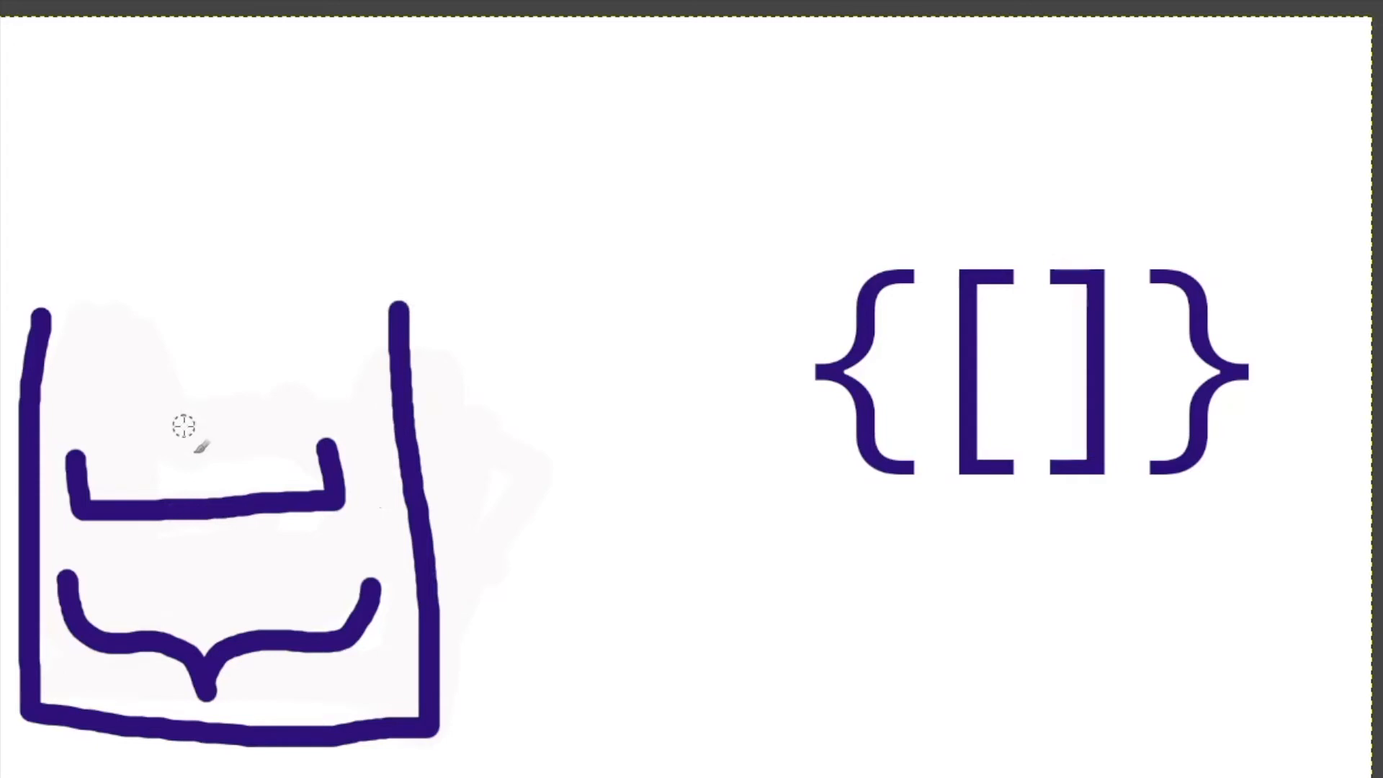
mouse_move(78, 454)
mouse_down()
mouse_move(86, 509)
mouse_move(216, 508)
mouse_move(324, 486)
mouse_move(330, 432)
mouse_move(320, 498)
mouse_up()
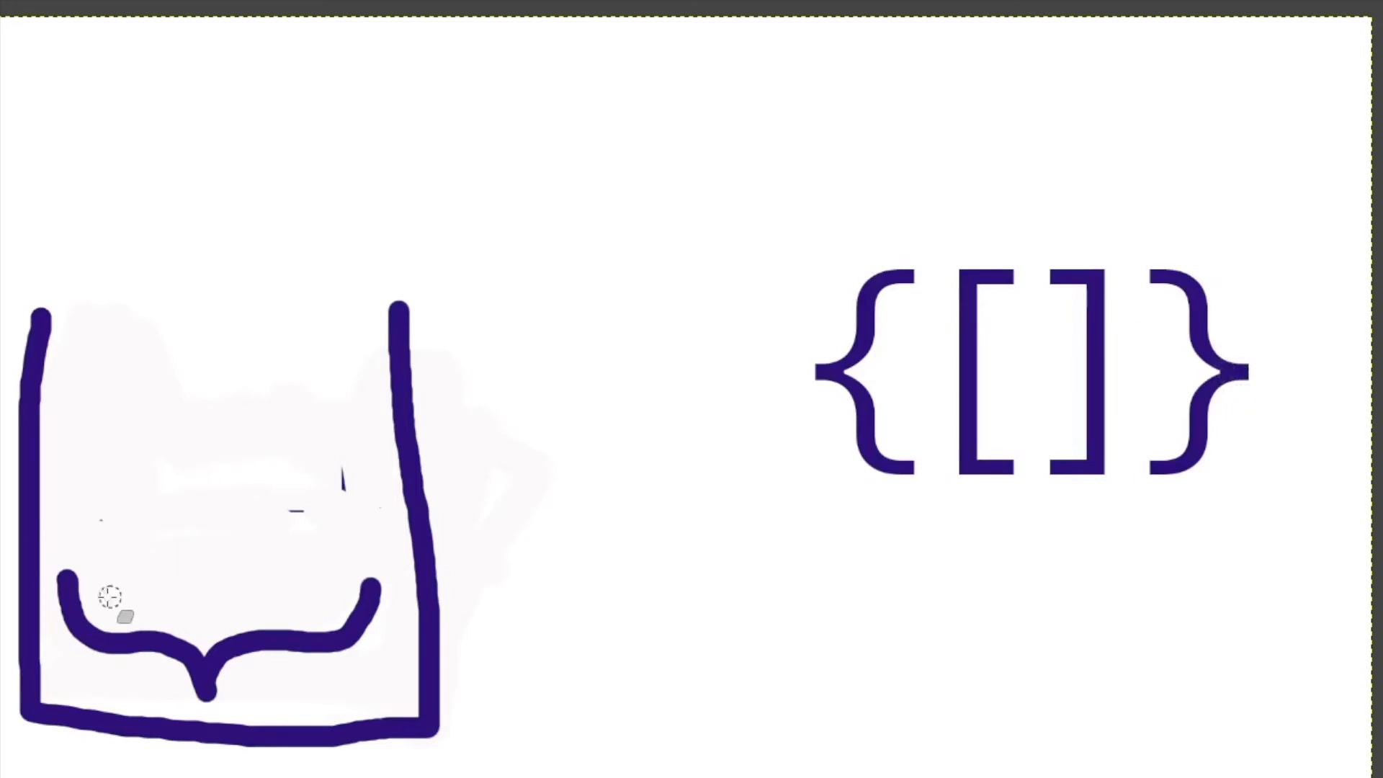
Step: Erase the curly-brace stroke and its fragments, leaving the stack sketch empty
mouse_move(67, 562)
mouse_down()
mouse_move(82, 638)
mouse_move(251, 655)
mouse_move(374, 594)
mouse_up()
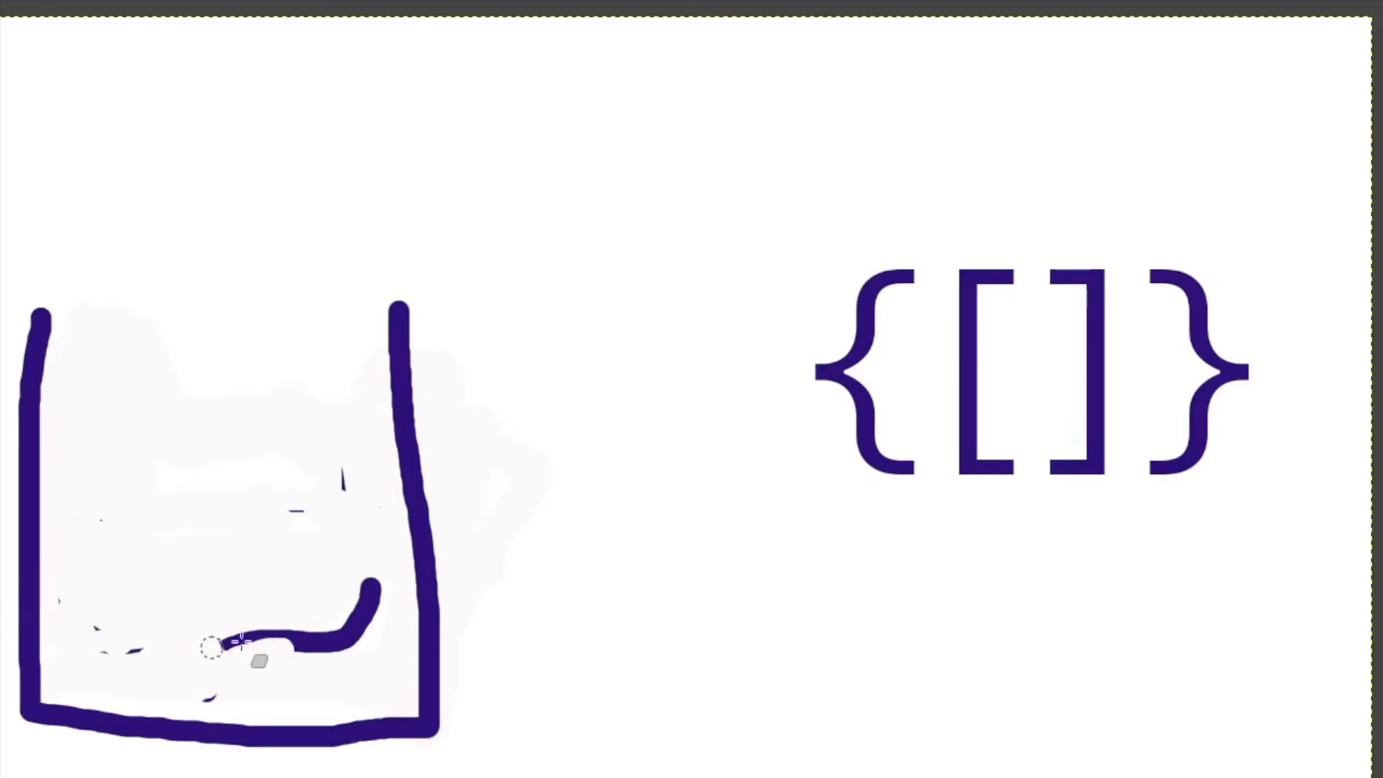
drag(306, 623, 266, 629)
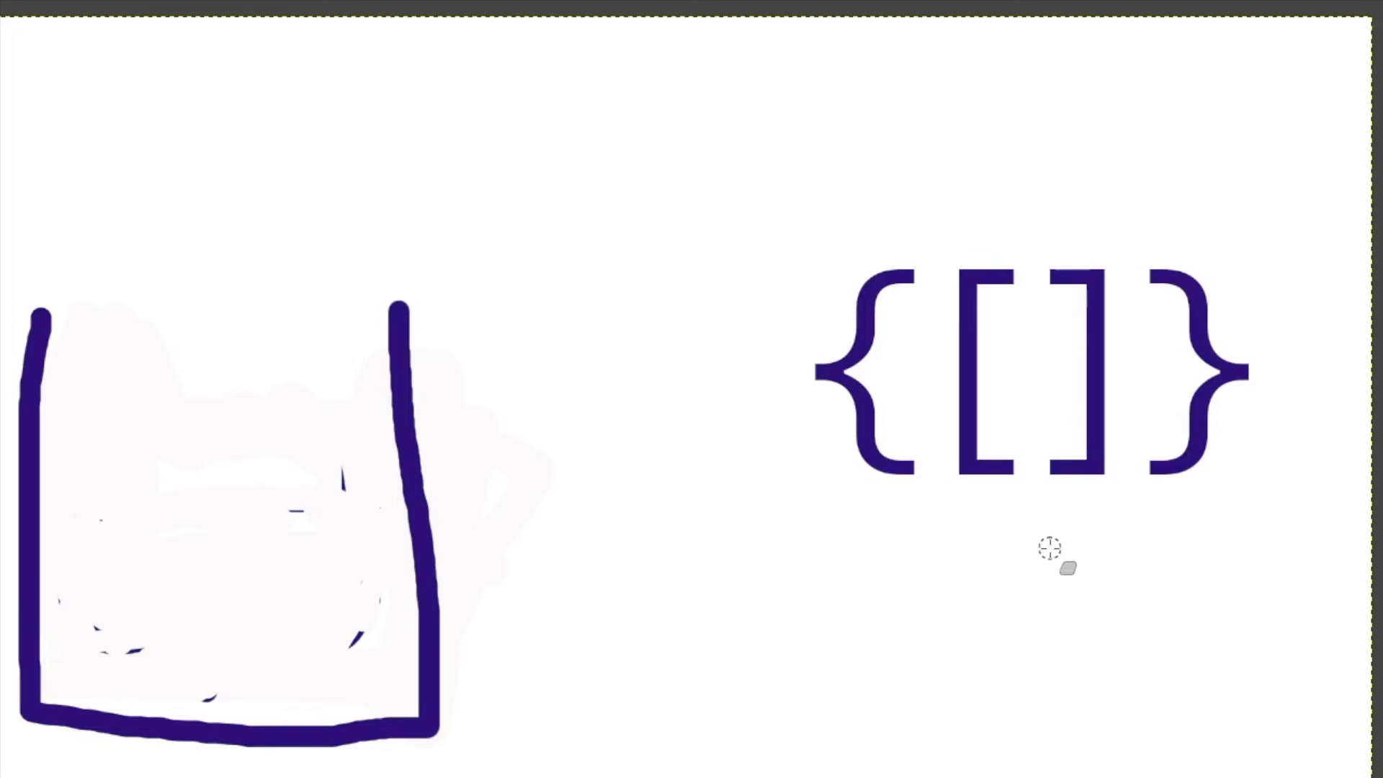
Step: Switch back to the LeetCode editor showing the C# IsValid stack solution
key(alt+Tab)
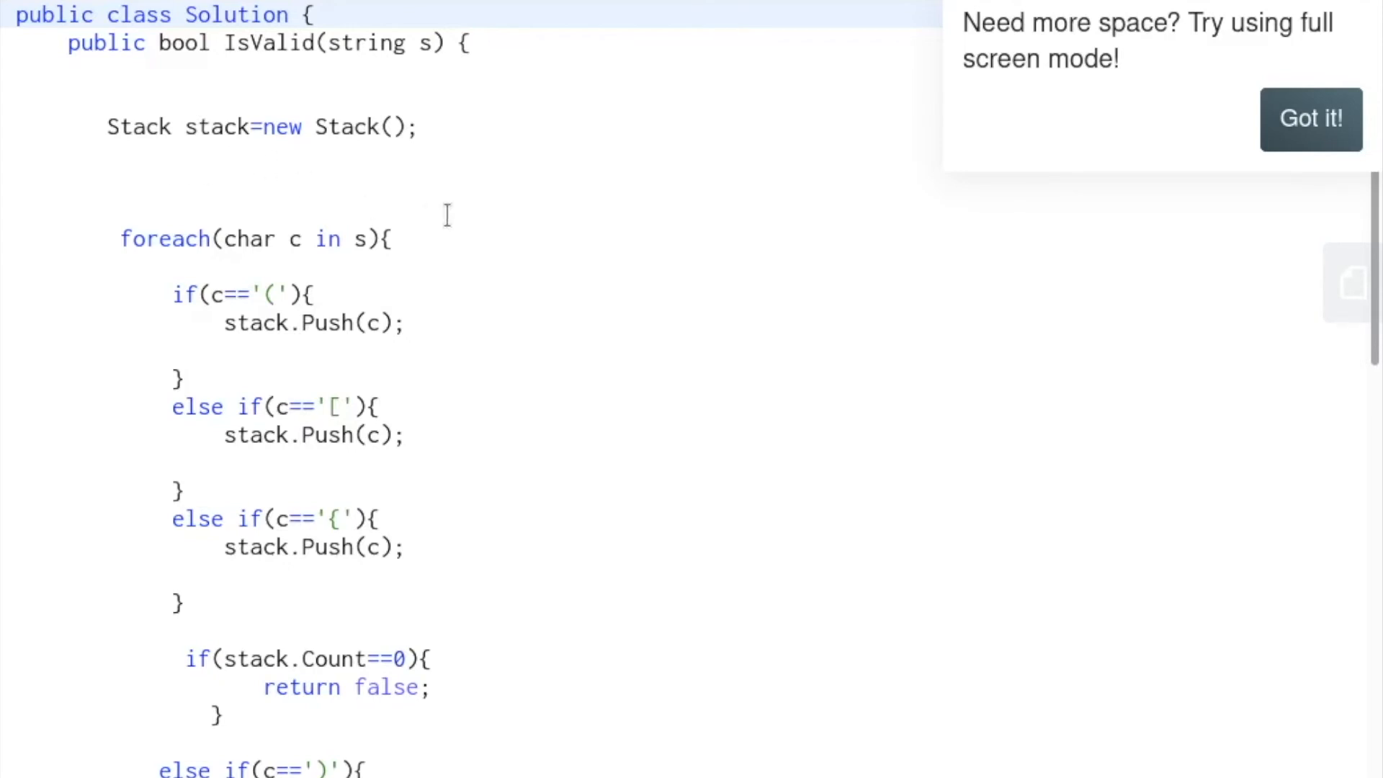
scroll(449, 216, down, 3)
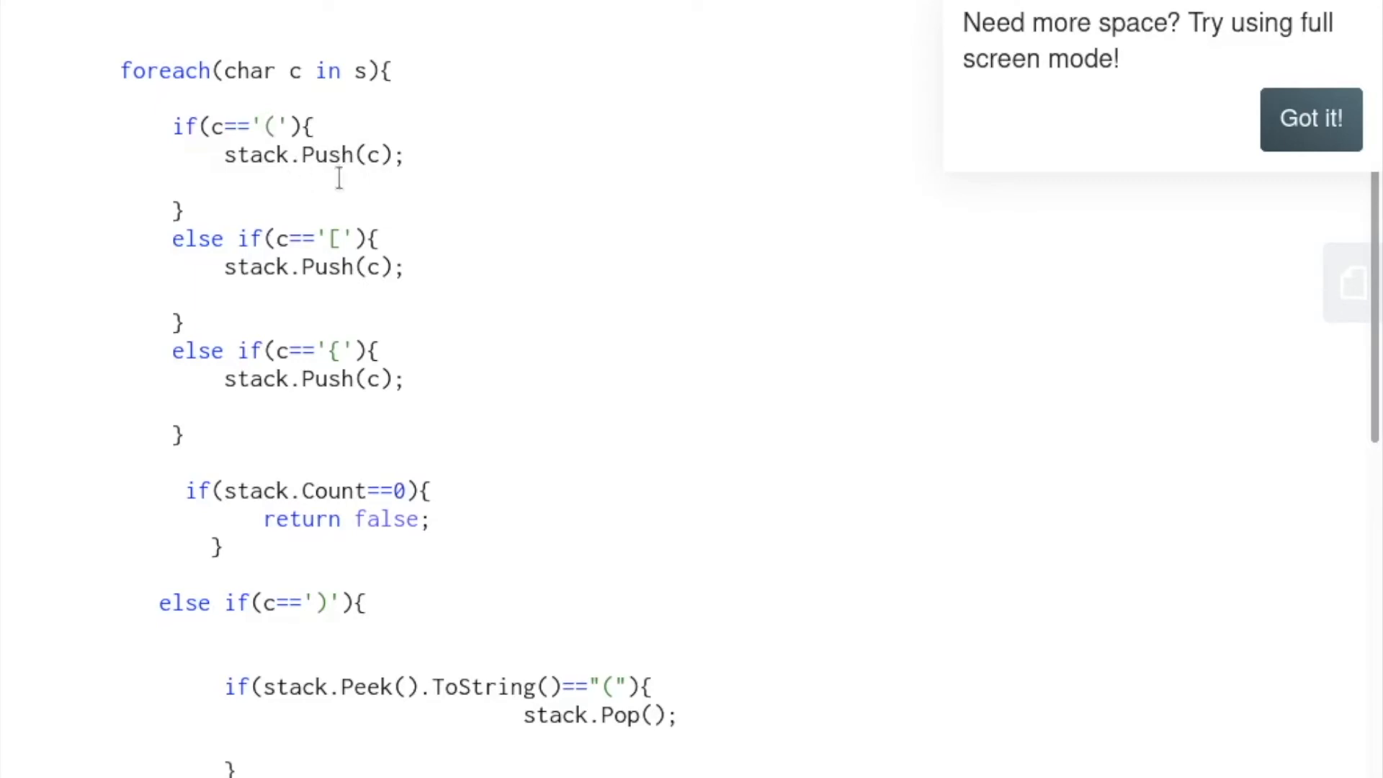
scroll(309, 283, down, 3)
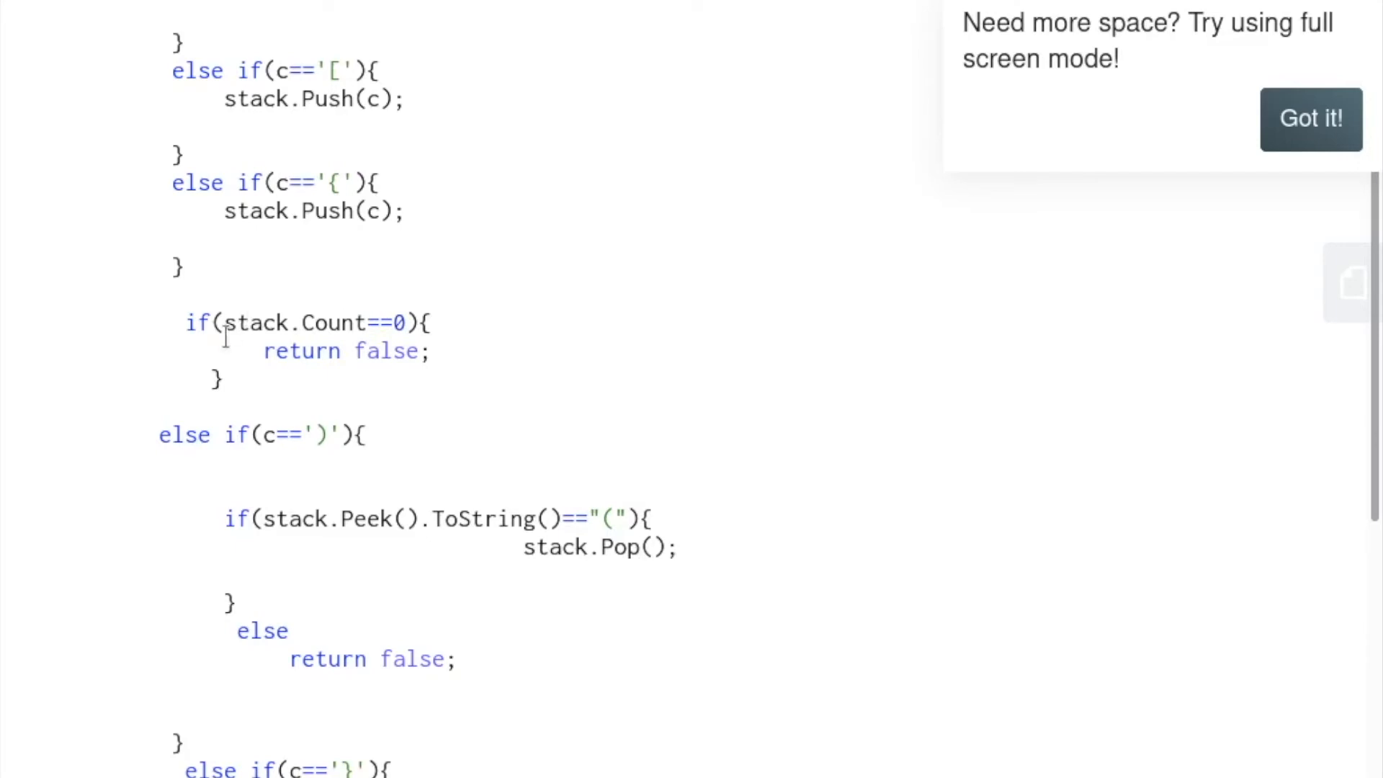
scroll(290, 291, up, 3)
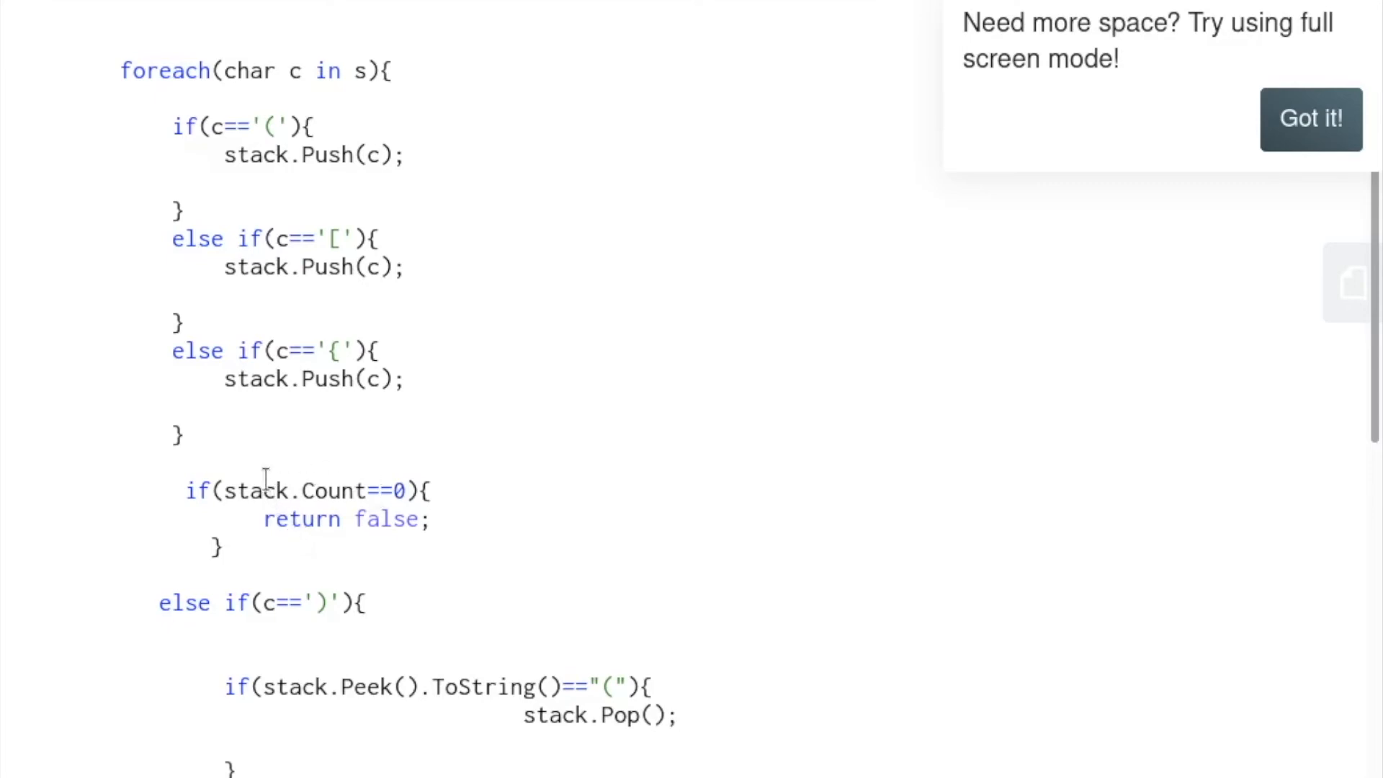
scroll(265, 475, down, 3)
scroll(266, 477, down, 3)
scroll(265, 484, down, 3)
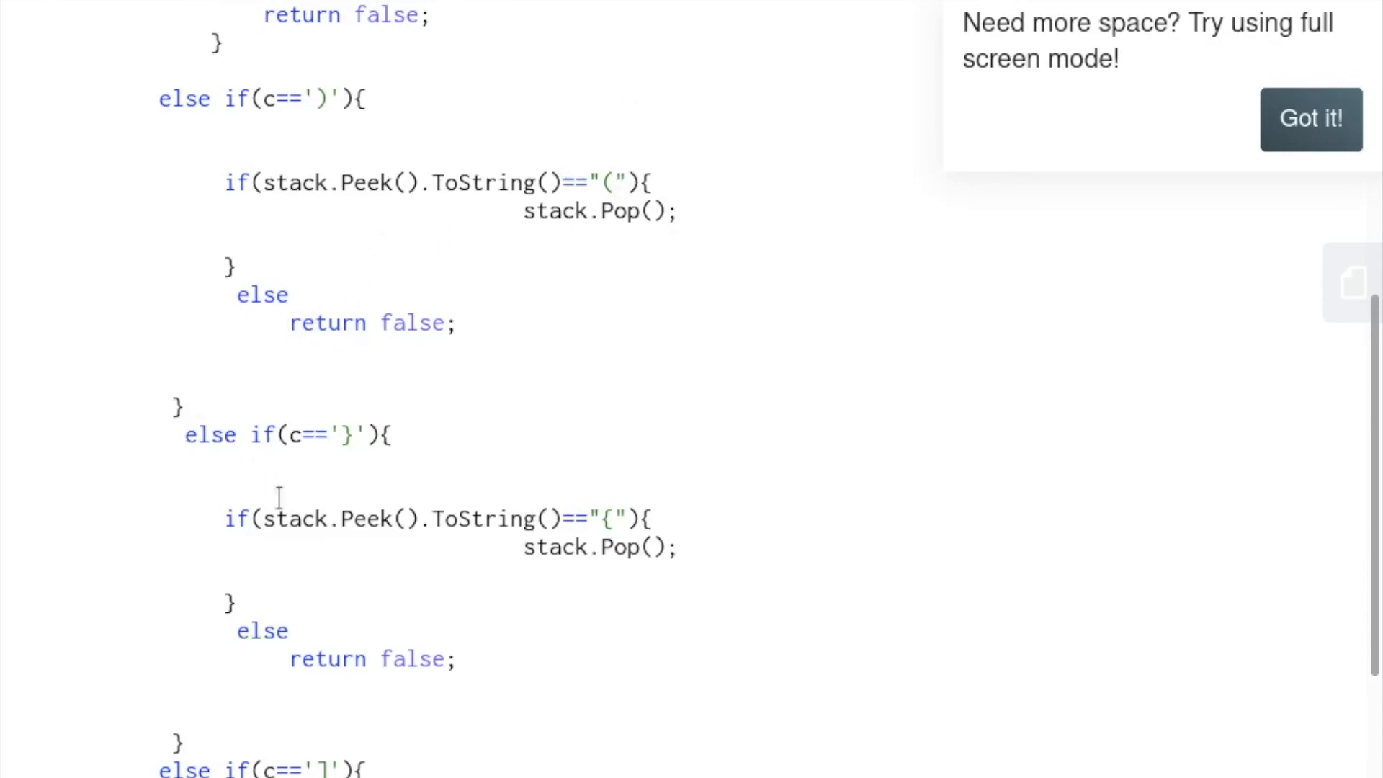
scroll(288, 421, down, 3)
scroll(288, 422, down, 3)
scroll(289, 423, down, 2)
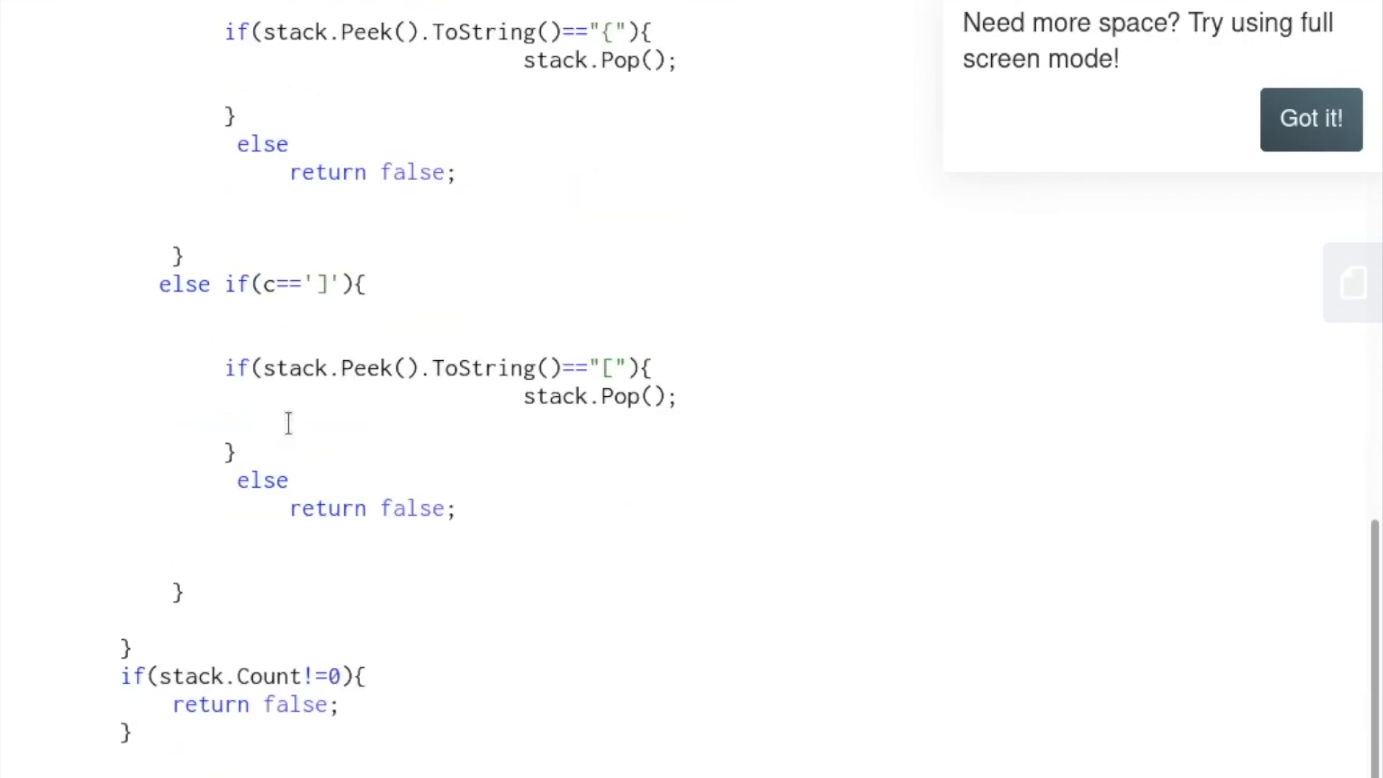